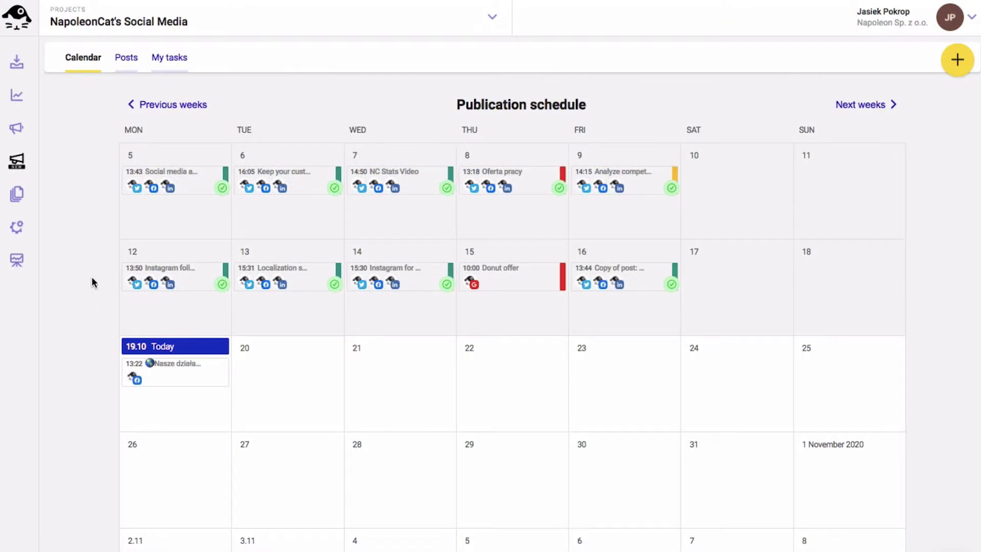
- Show the Facebook NapoleonCat page's analytics summary and bring up the report date range choices
{"action": "left_click", "coordinate": [17, 97]}
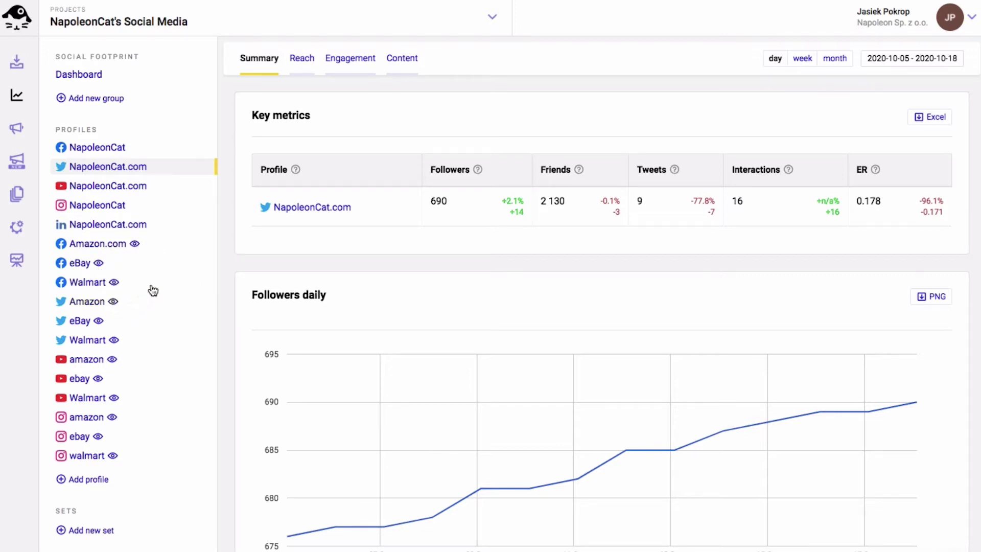
{"action": "left_click", "coordinate": [127, 150]}
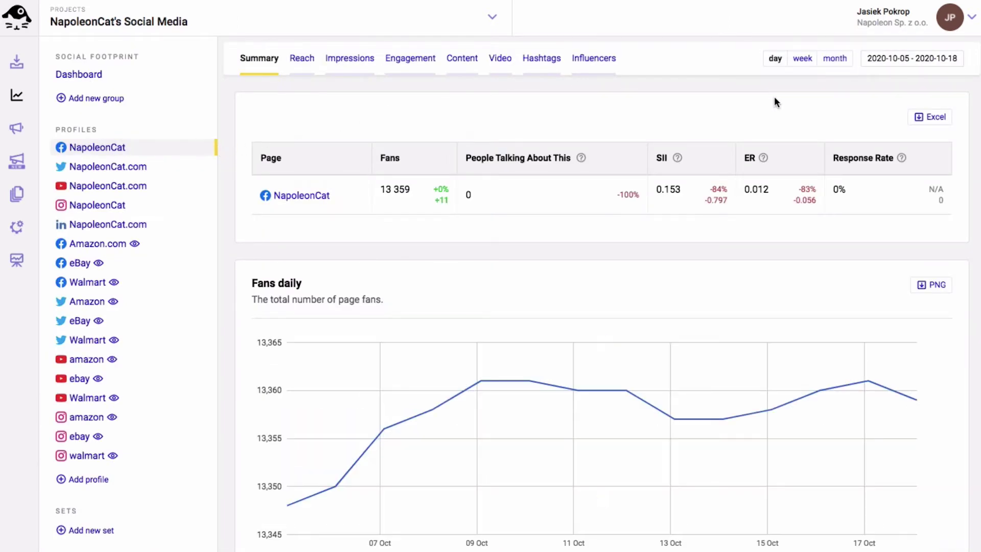
{"action": "left_click", "coordinate": [904, 59]}
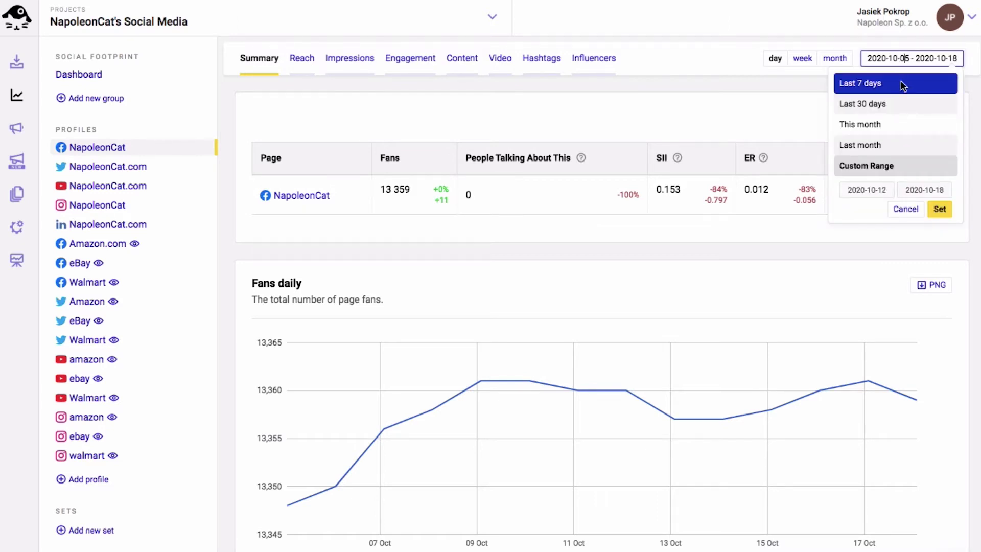
- Limit the report to the last 30 days, 2020-09-19 to 2020-10-18, with figures shown daily
{"action": "left_click", "coordinate": [887, 103]}
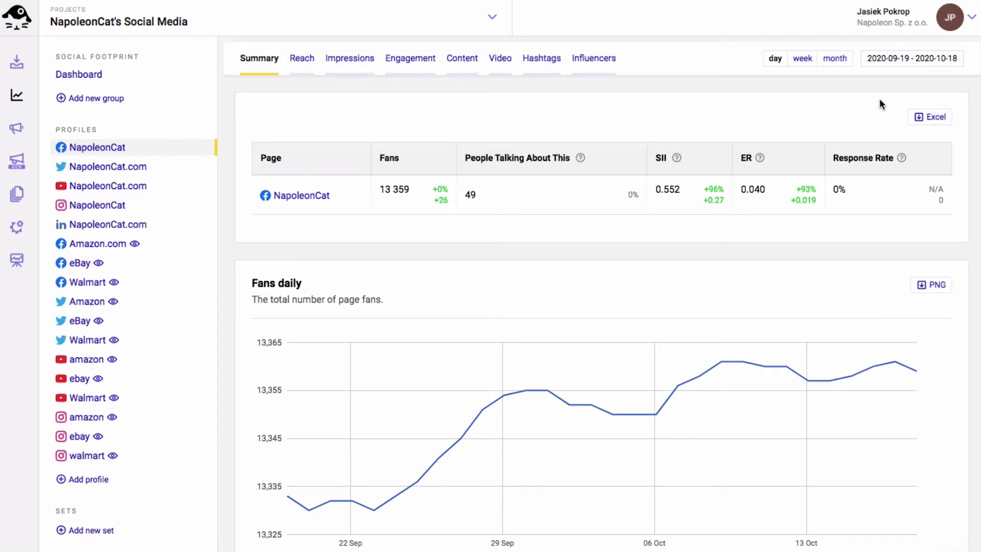
{"action": "left_click", "coordinate": [802, 59]}
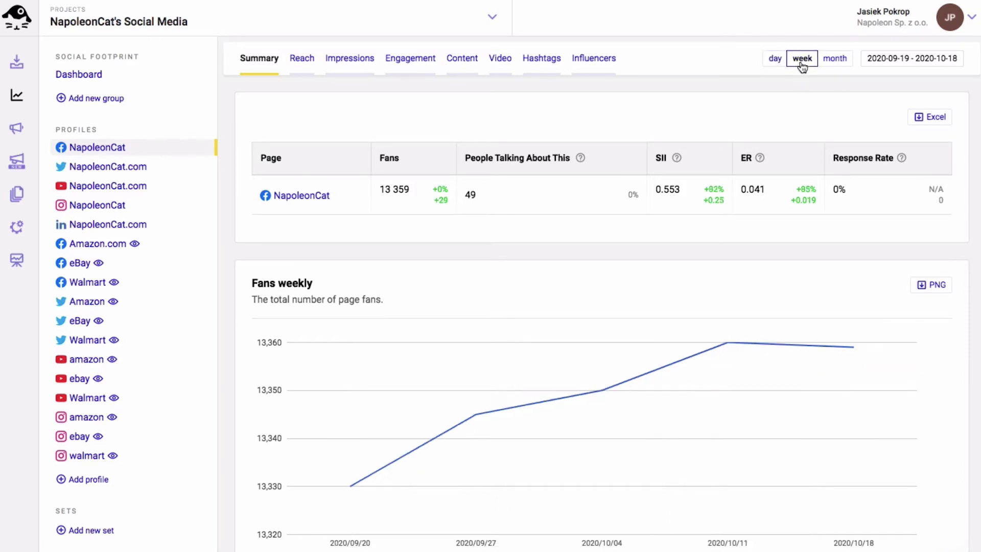
{"action": "left_click", "coordinate": [834, 59]}
{"action": "left_click", "coordinate": [775, 58]}
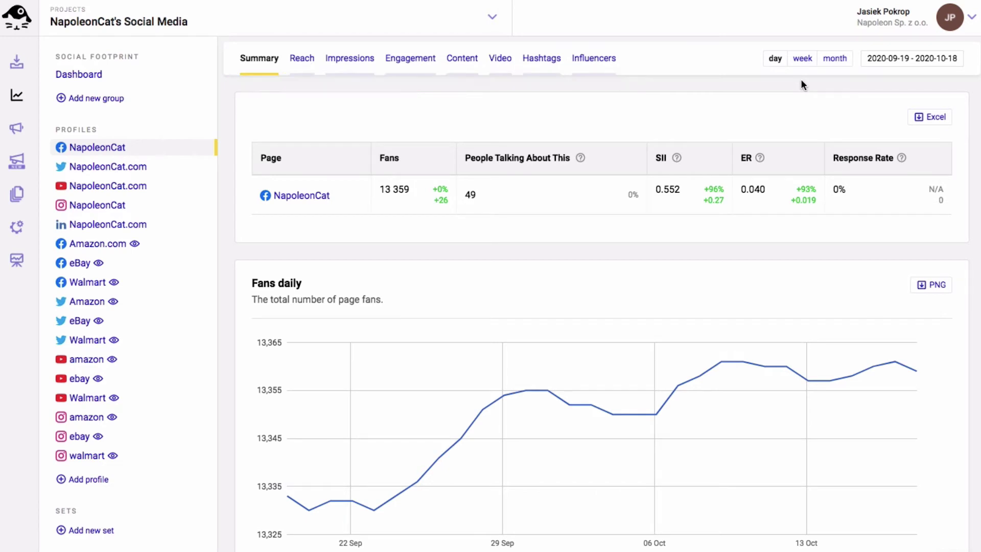
{"action": "scroll", "coordinate": [801, 81], "scroll_direction": "down", "scroll_amount": 7}
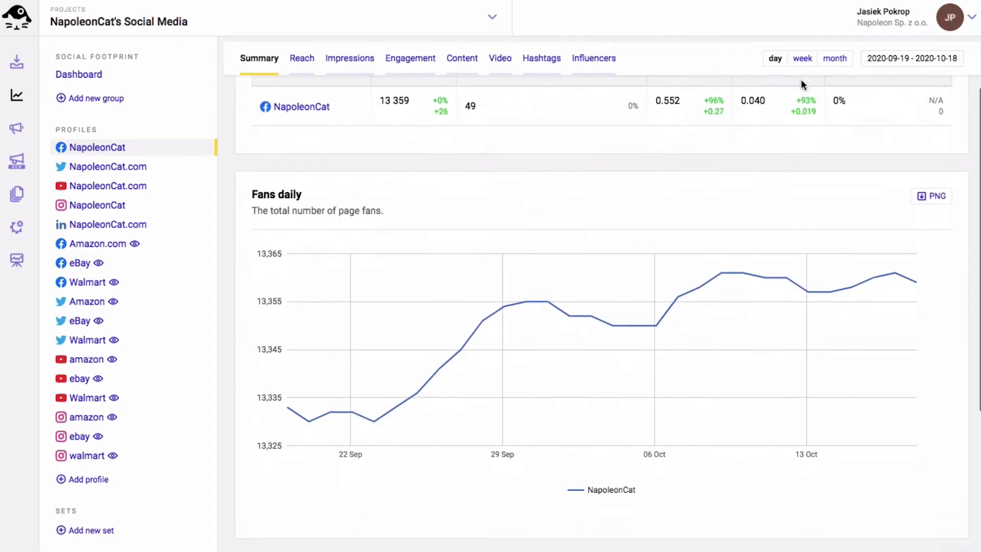
{"action": "scroll", "coordinate": [801, 85], "scroll_direction": "down", "scroll_amount": 2}
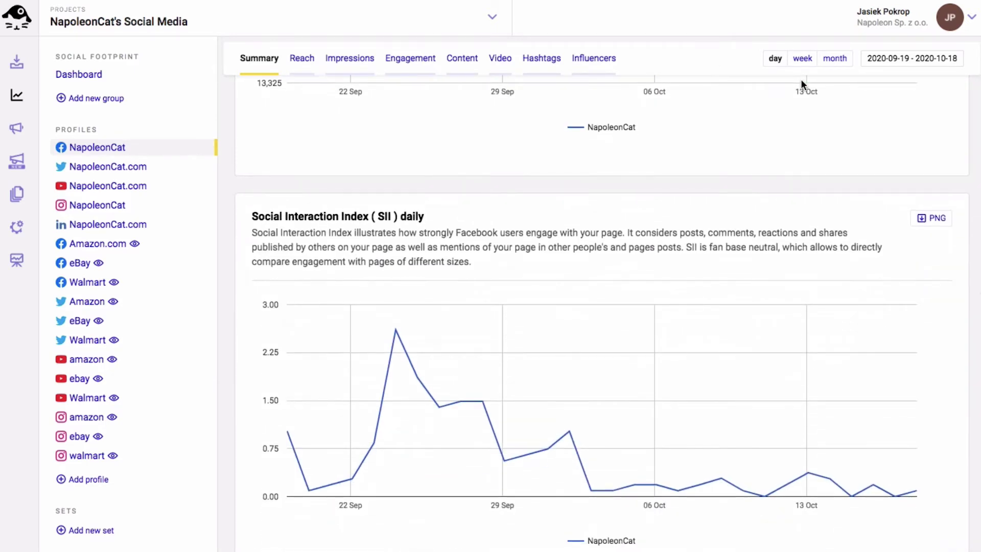
{"action": "scroll", "coordinate": [801, 85], "scroll_direction": "up", "scroll_amount": 9}
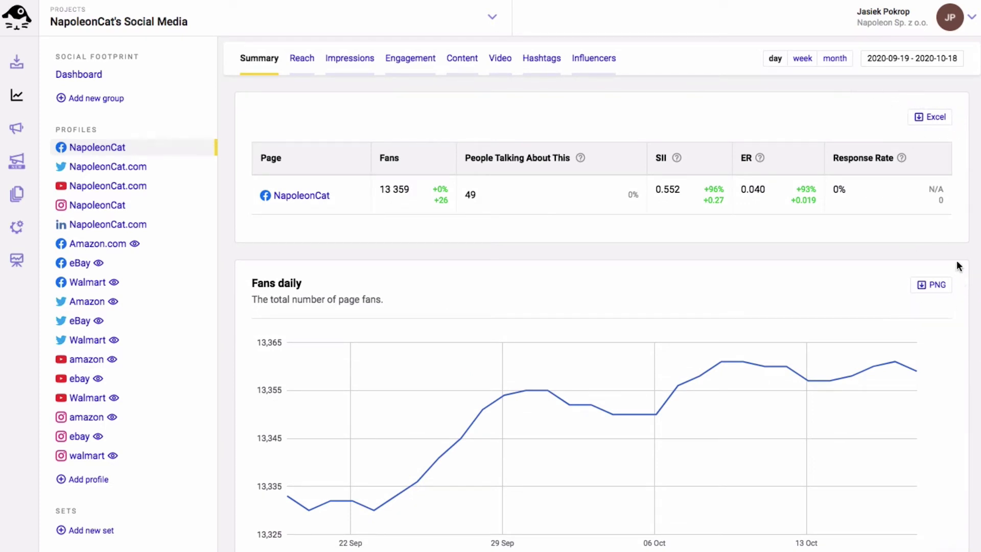
- Review the page's reach charts down to the Page fans worldmap, then show its impressions
{"action": "left_click", "coordinate": [301, 60]}
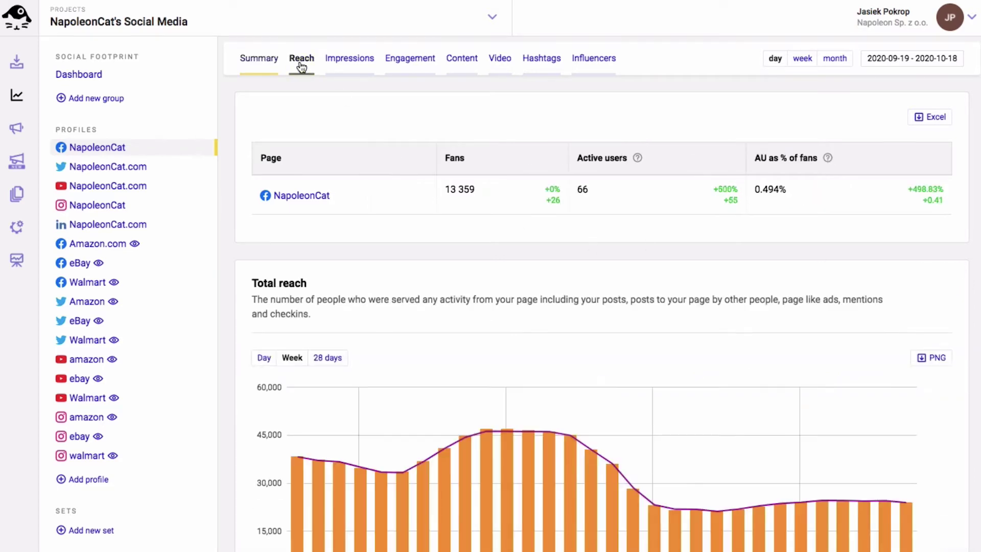
{"action": "scroll", "coordinate": [971, 219], "scroll_direction": "down", "scroll_amount": 3}
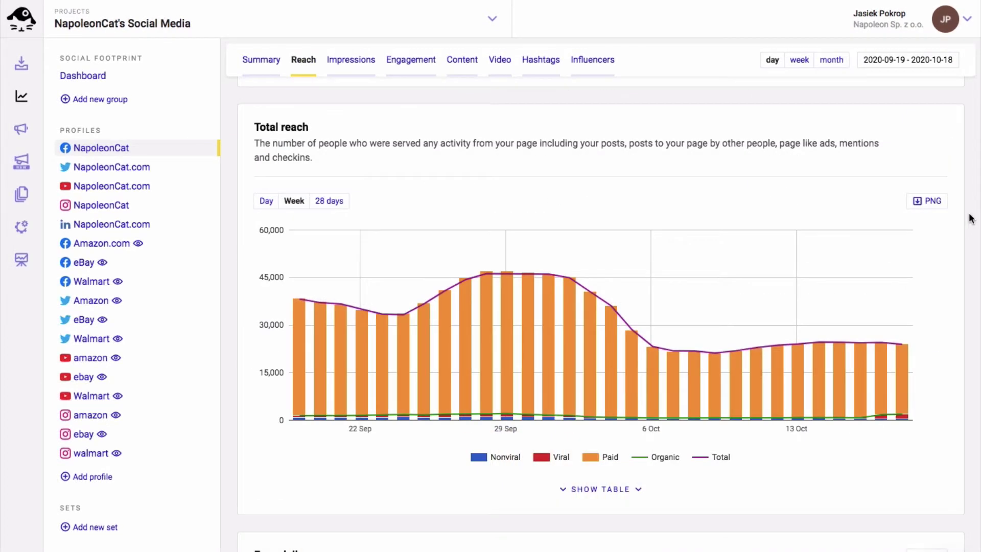
{"action": "scroll", "coordinate": [972, 214], "scroll_direction": "down", "scroll_amount": 8}
{"action": "scroll", "coordinate": [976, 211], "scroll_direction": "down", "scroll_amount": 10}
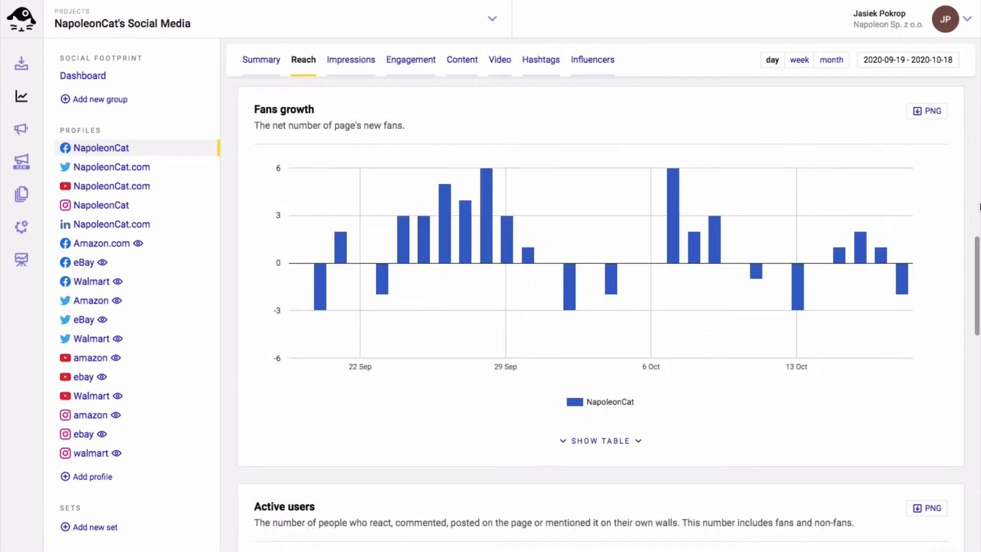
{"action": "scroll", "coordinate": [979, 206], "scroll_direction": "down", "scroll_amount": 7}
{"action": "scroll", "coordinate": [979, 206], "scroll_direction": "down", "scroll_amount": 8}
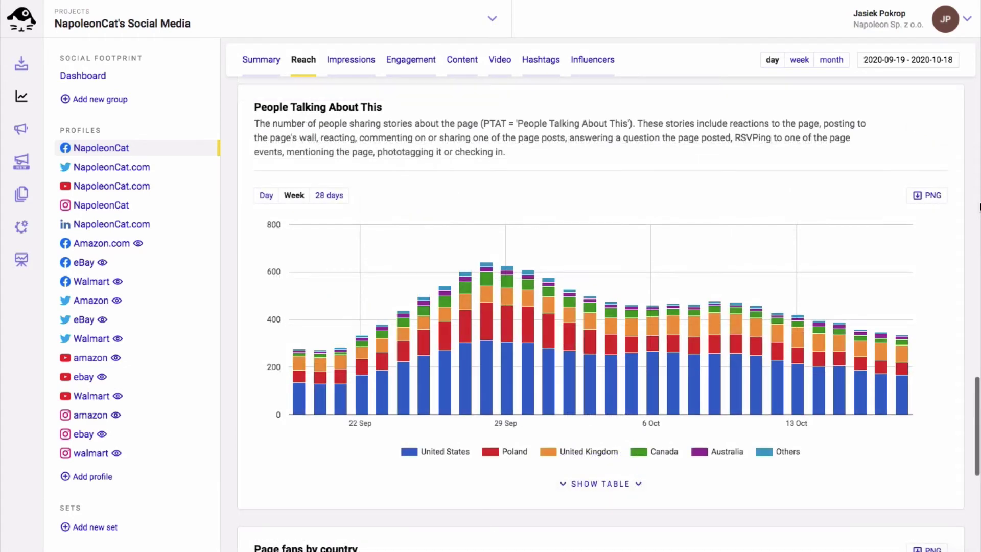
{"action": "scroll", "coordinate": [979, 206], "scroll_direction": "down", "scroll_amount": 8}
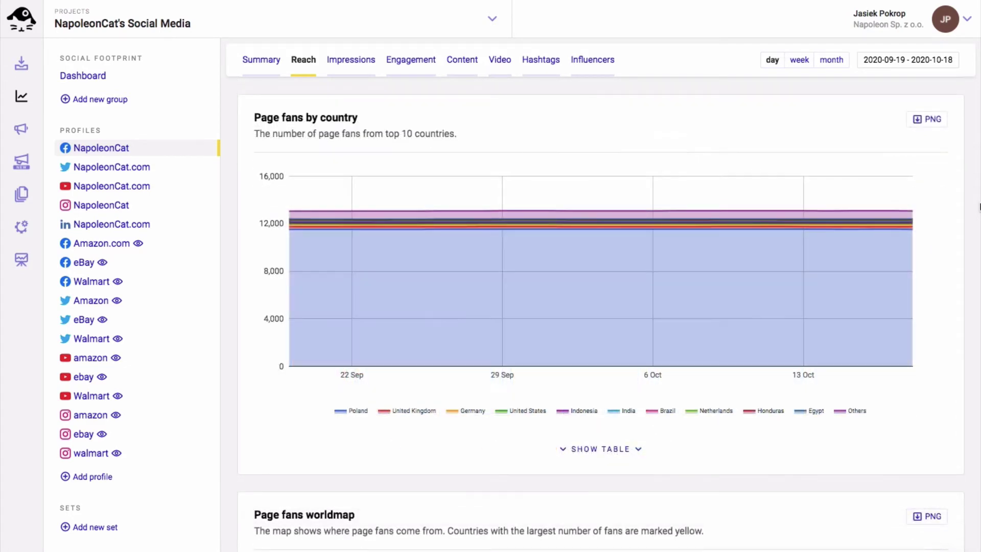
{"action": "scroll", "coordinate": [979, 207], "scroll_direction": "down", "scroll_amount": 8}
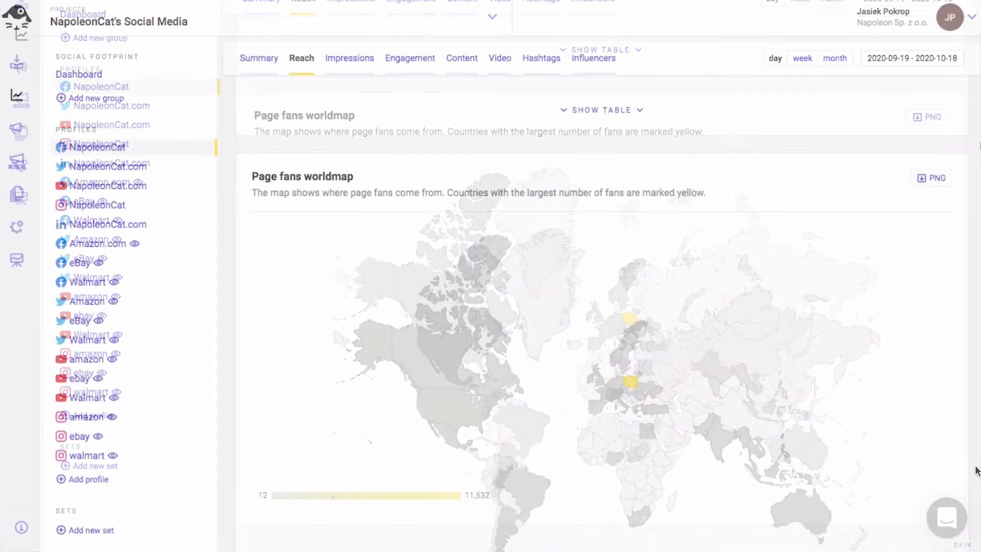
{"action": "left_click", "coordinate": [361, 65]}
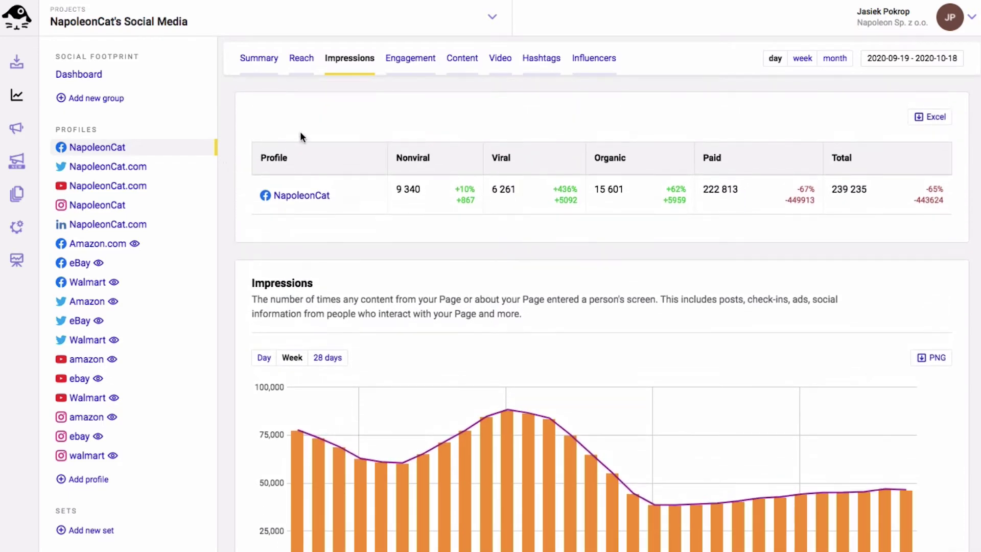
- Show the page's engagement statistics, then its content statistics with the Top 10 most engaging posts
{"action": "left_click", "coordinate": [410, 59]}
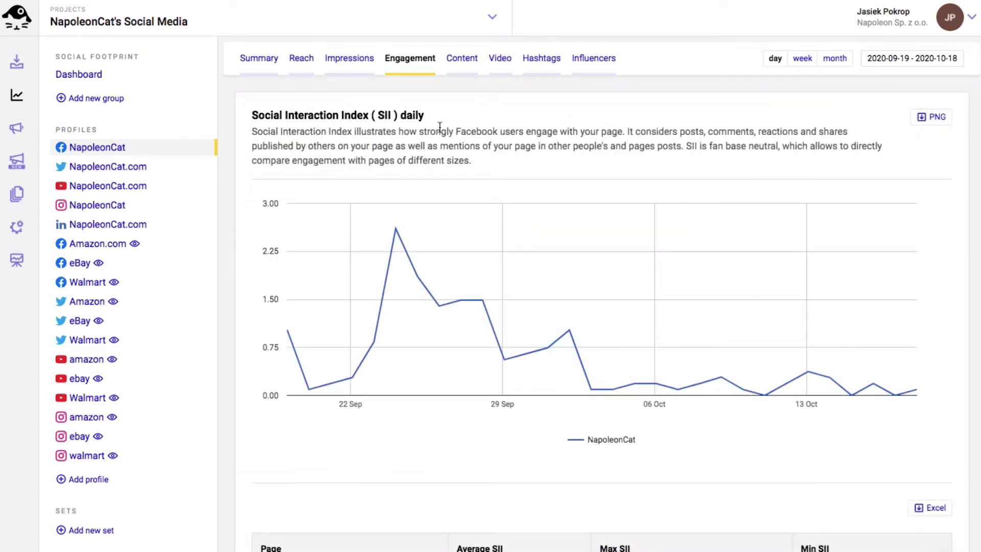
{"action": "left_click", "coordinate": [462, 57]}
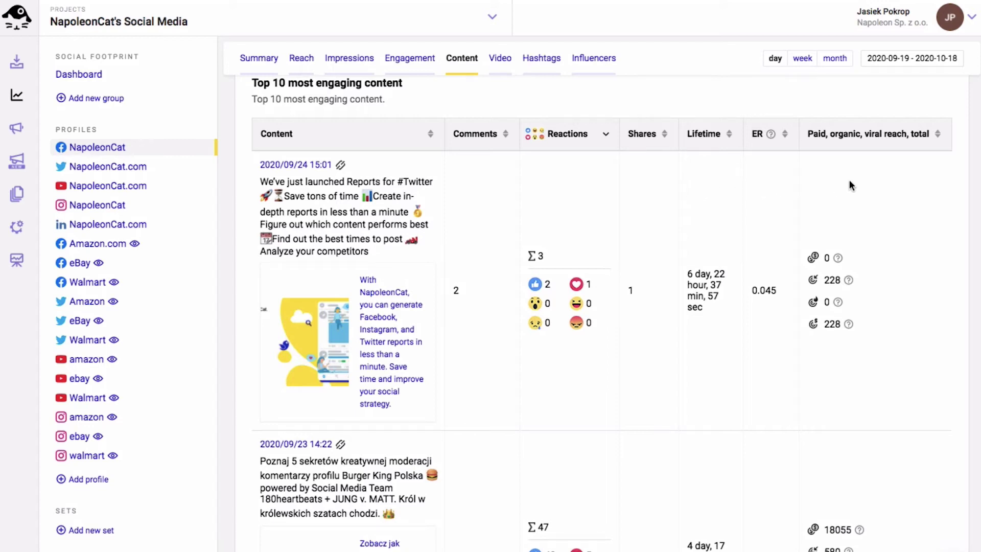
{"action": "scroll", "coordinate": [856, 178], "scroll_direction": "down", "scroll_amount": 6}
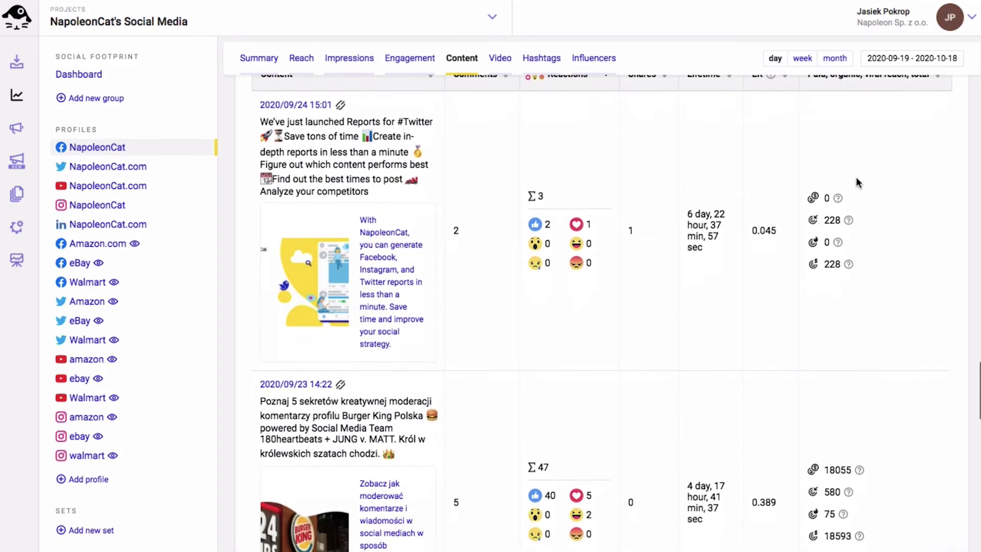
{"action": "scroll", "coordinate": [856, 178], "scroll_direction": "down", "scroll_amount": 6}
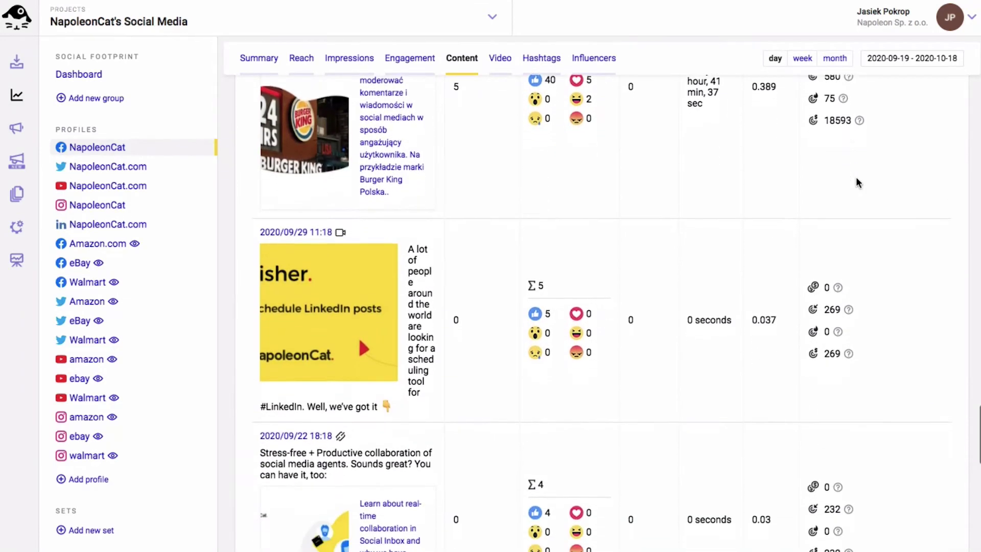
{"action": "scroll", "coordinate": [857, 180], "scroll_direction": "down", "scroll_amount": 6}
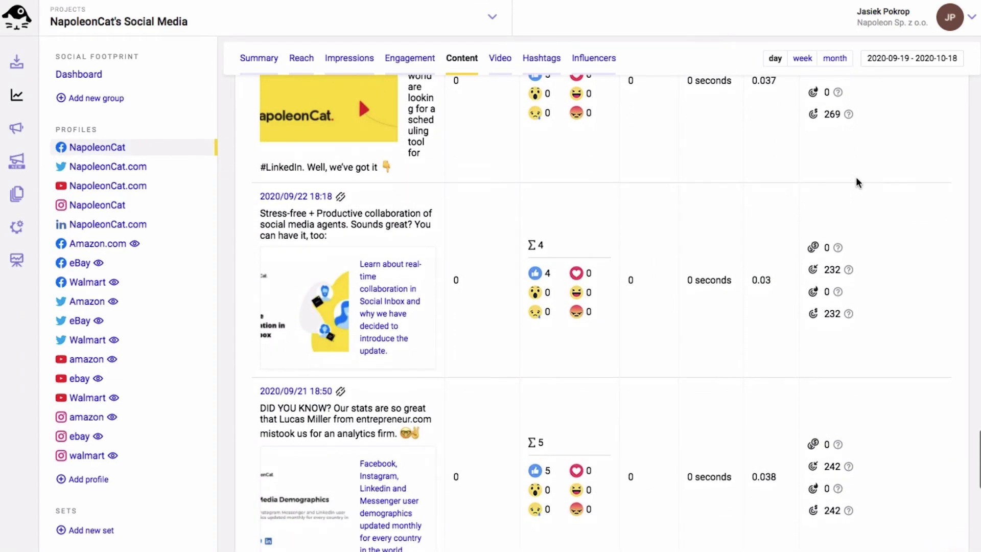
{"action": "scroll", "coordinate": [856, 182], "scroll_direction": "down", "scroll_amount": 2}
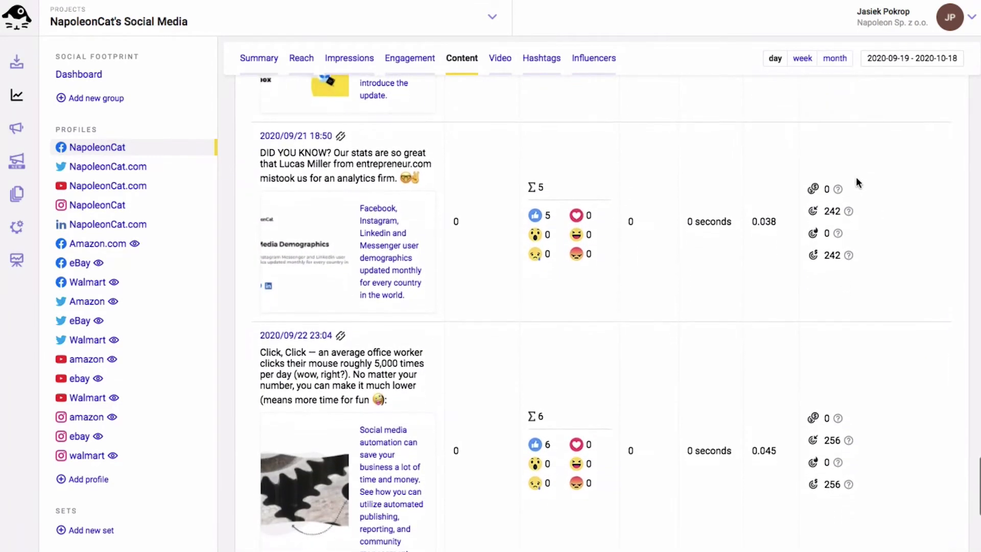
{"action": "scroll", "coordinate": [857, 183], "scroll_direction": "up", "scroll_amount": 10}
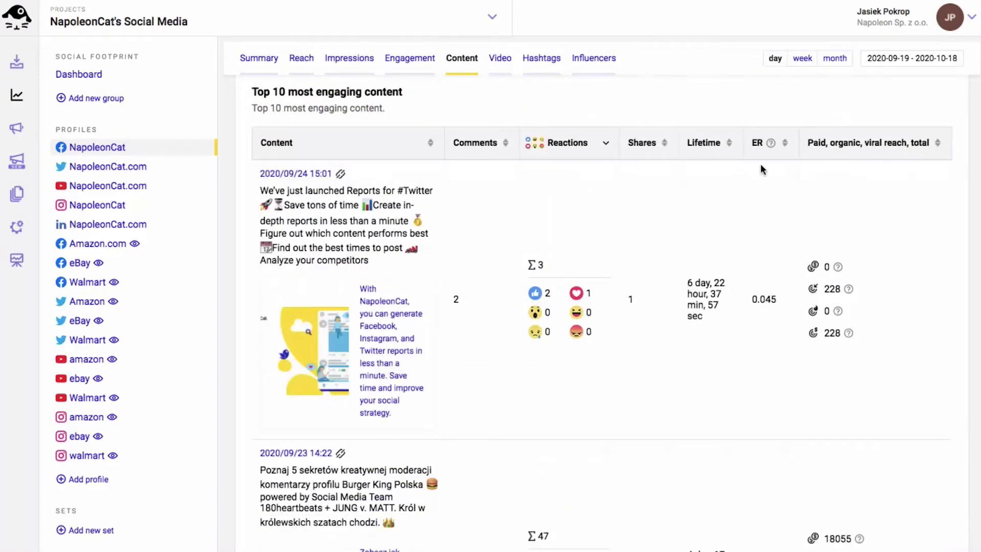
{"action": "left_click", "coordinate": [498, 64]}
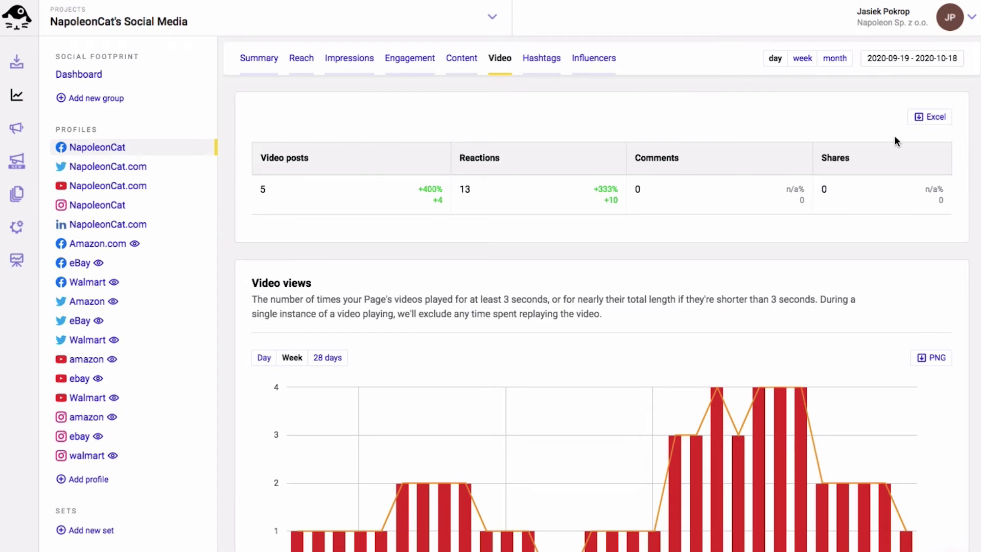
- Scroll the content report, review the hashtag statistics, then list the top 20 most active users
{"action": "scroll", "coordinate": [976, 153], "scroll_direction": "down", "scroll_amount": 4}
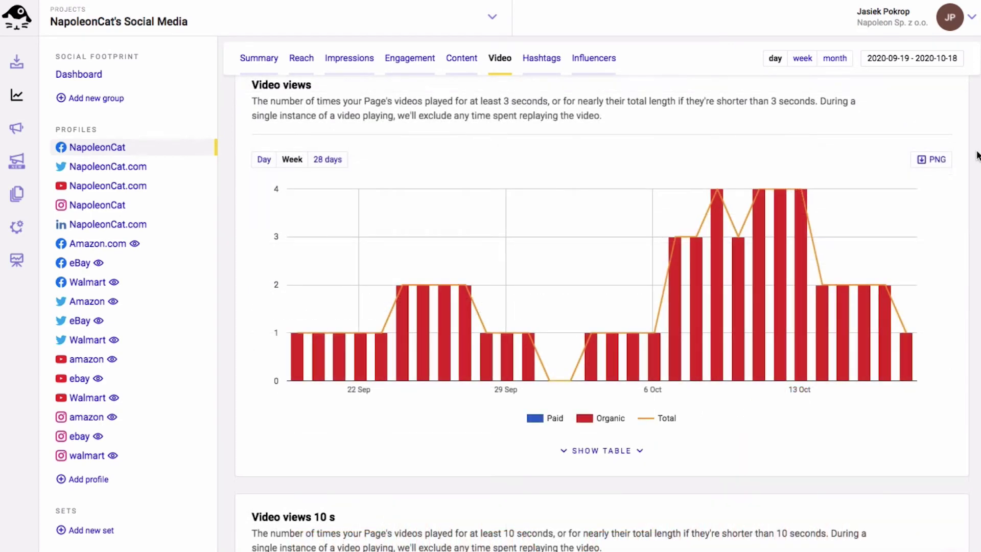
{"action": "scroll", "coordinate": [976, 155], "scroll_direction": "down", "scroll_amount": 8}
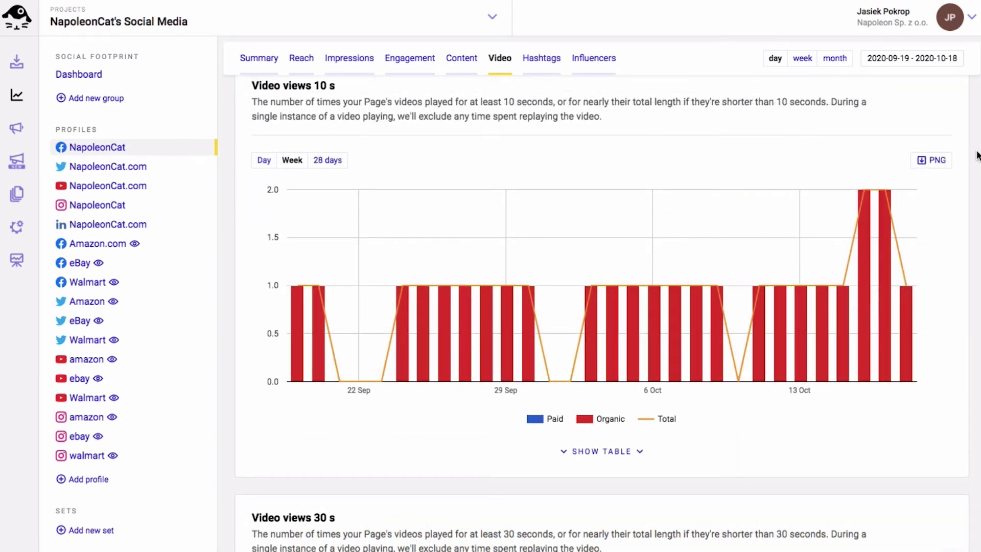
{"action": "scroll", "coordinate": [976, 155], "scroll_direction": "down", "scroll_amount": 8}
{"action": "scroll", "coordinate": [976, 155], "scroll_direction": "down", "scroll_amount": 12}
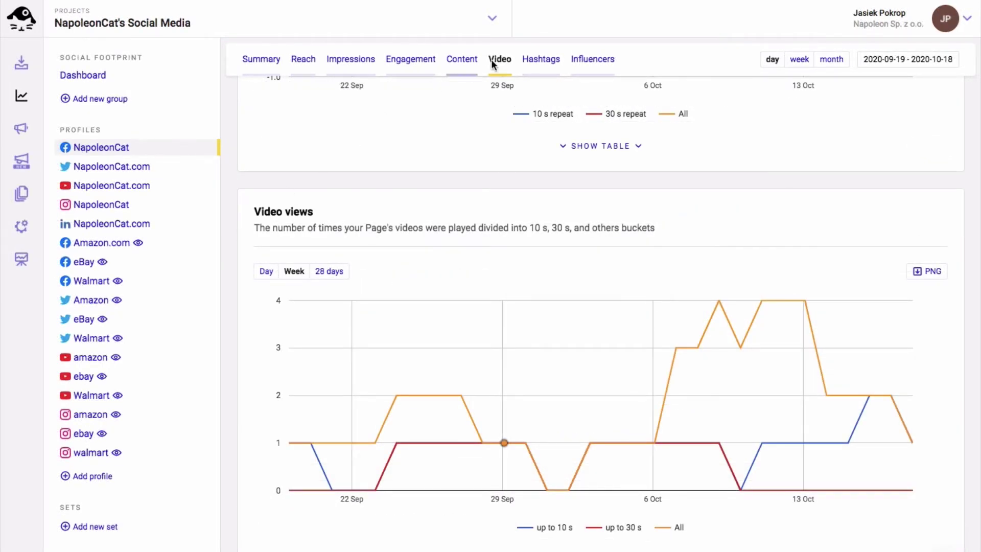
{"action": "left_click", "coordinate": [538, 60]}
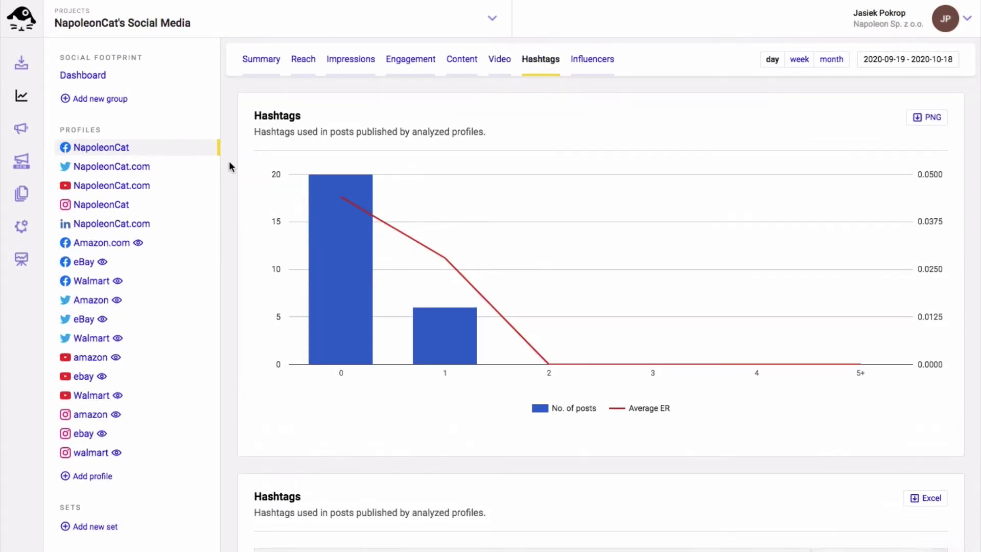
{"action": "scroll", "coordinate": [229, 161], "scroll_direction": "down", "scroll_amount": 3}
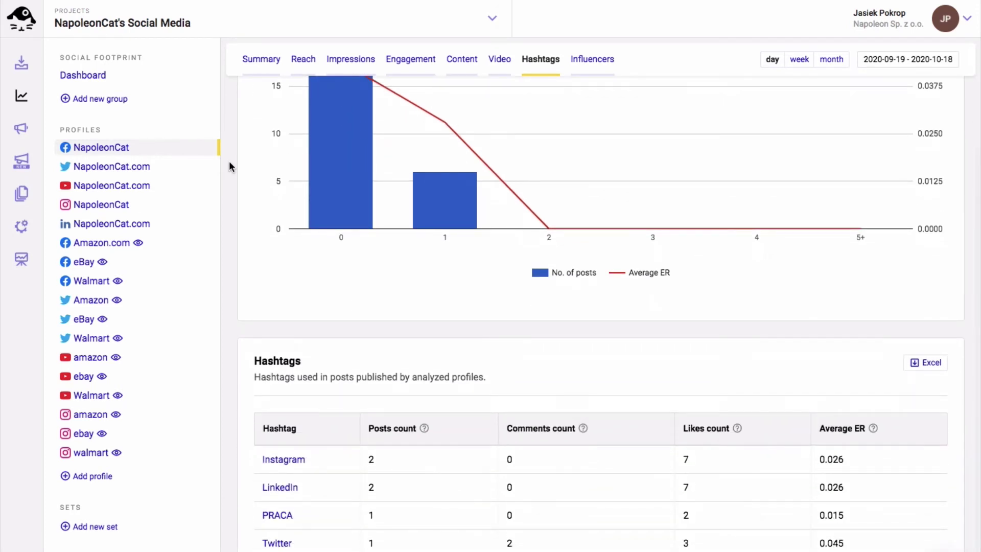
{"action": "scroll", "coordinate": [229, 161], "scroll_direction": "up", "scroll_amount": 3}
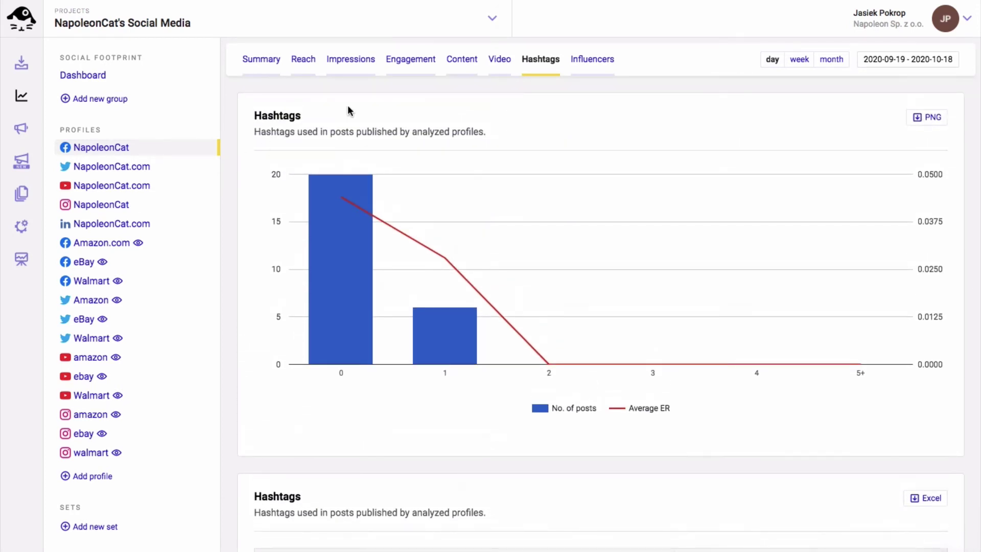
{"action": "left_click", "coordinate": [591, 62]}
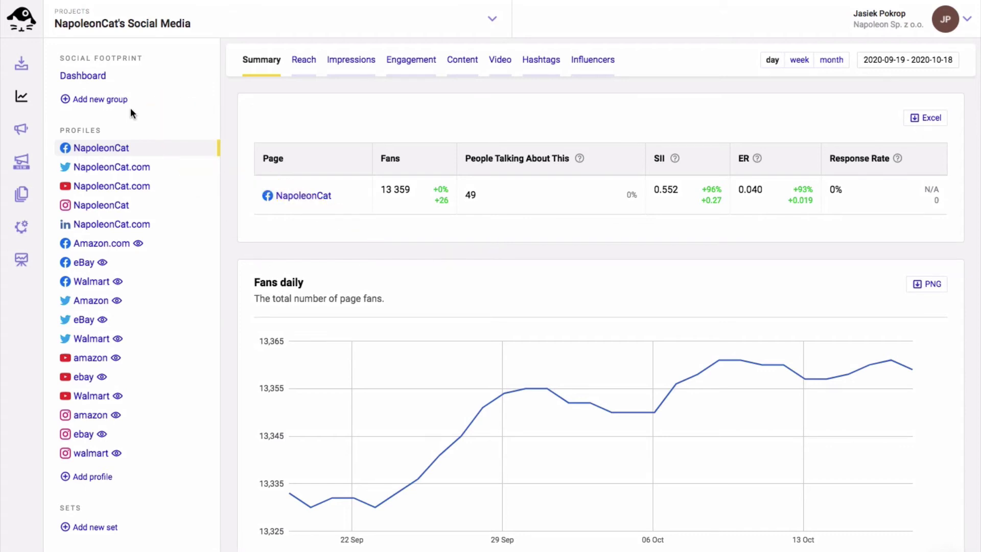
- Start a new profile group named 'NapoleonCat Social Media'
{"action": "left_click", "coordinate": [108, 100]}
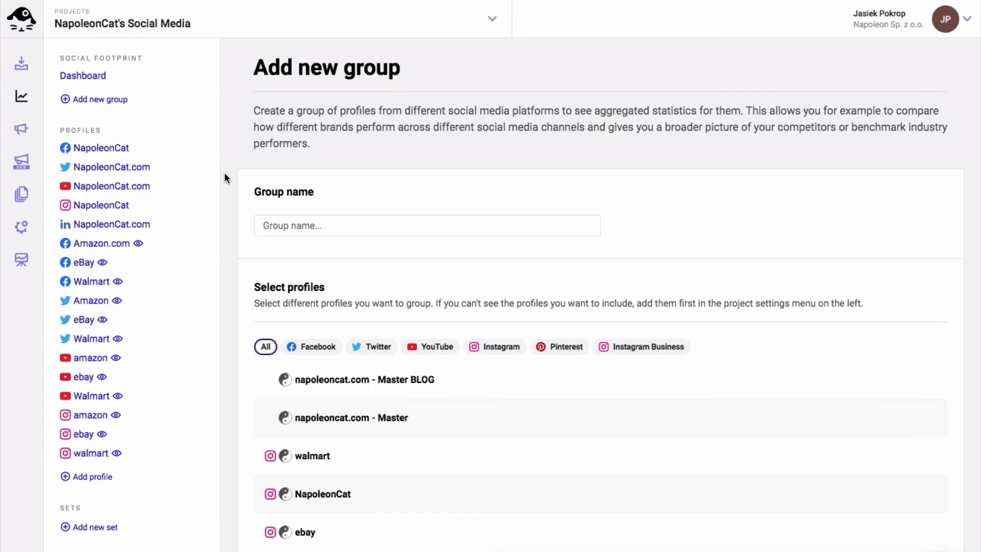
{"action": "left_click", "coordinate": [306, 226]}
{"action": "type", "text": "NapoleonCat Social Me"}
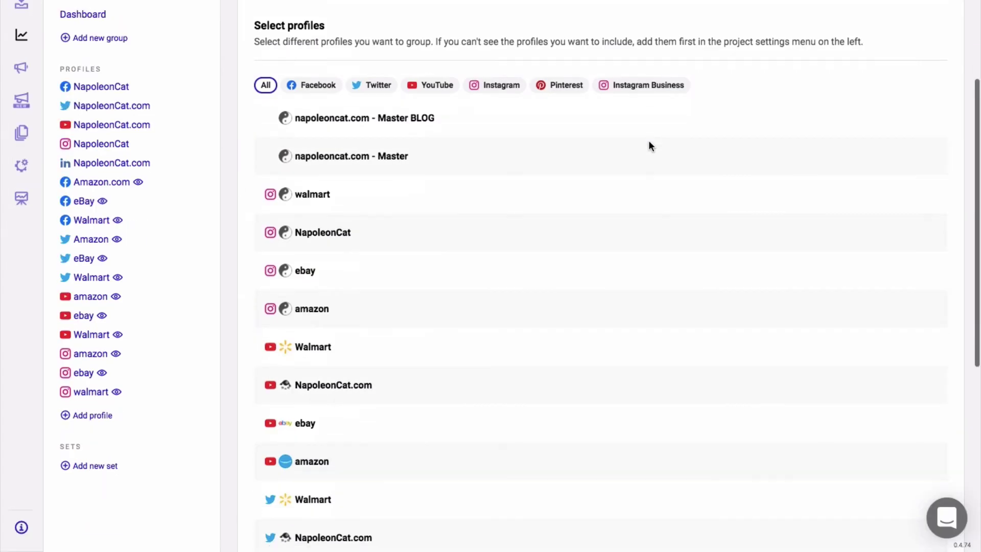
- Add the NapoleonCat Instagram, YouTube, Twitter and Facebook profiles and create the group
{"action": "scroll", "coordinate": [767, 168], "scroll_direction": "down", "scroll_amount": 1}
{"action": "left_click", "coordinate": [898, 194]}
{"action": "scroll", "coordinate": [894, 215], "scroll_direction": "down", "scroll_amount": 3}
{"action": "left_click", "coordinate": [892, 231]}
{"action": "scroll", "coordinate": [889, 230], "scroll_direction": "down", "scroll_amount": 3}
{"action": "left_click", "coordinate": [888, 218]}
{"action": "scroll", "coordinate": [881, 286], "scroll_direction": "down", "scroll_amount": 1}
{"action": "left_click", "coordinate": [891, 317]}
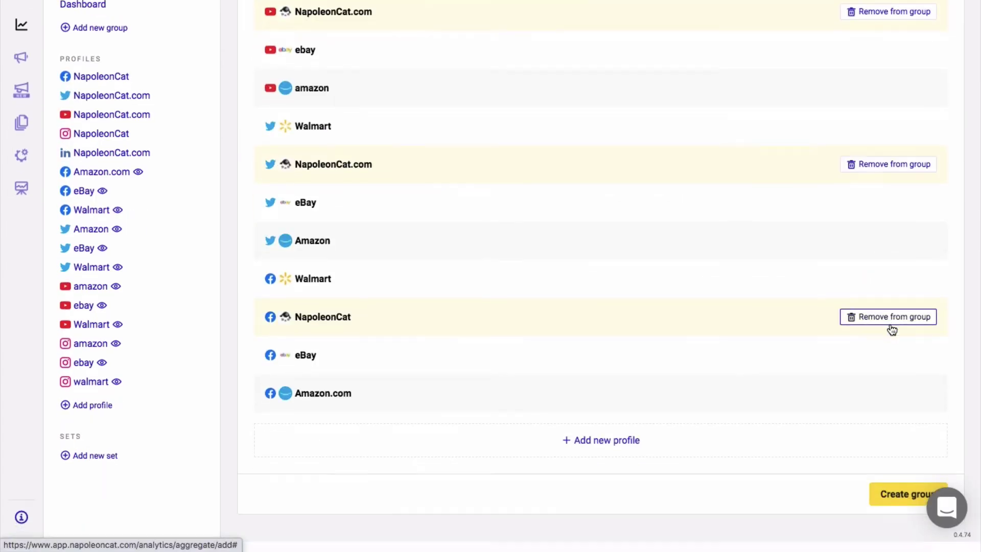
{"action": "left_click", "coordinate": [897, 495]}
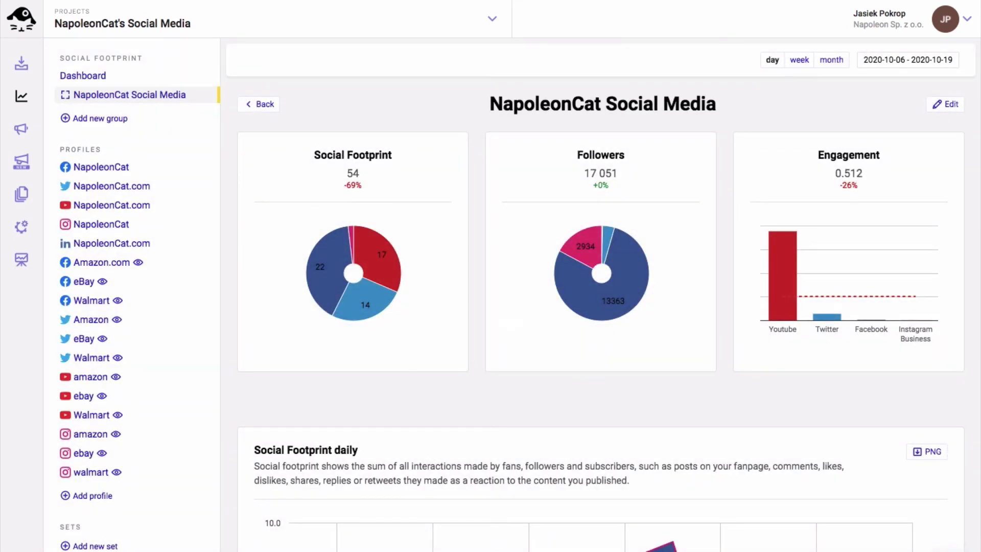
- Scroll through the group report: social footprint 54, 17 051 followers, engagement 0.512
{"action": "scroll", "coordinate": [979, 450], "scroll_direction": "down", "scroll_amount": 2}
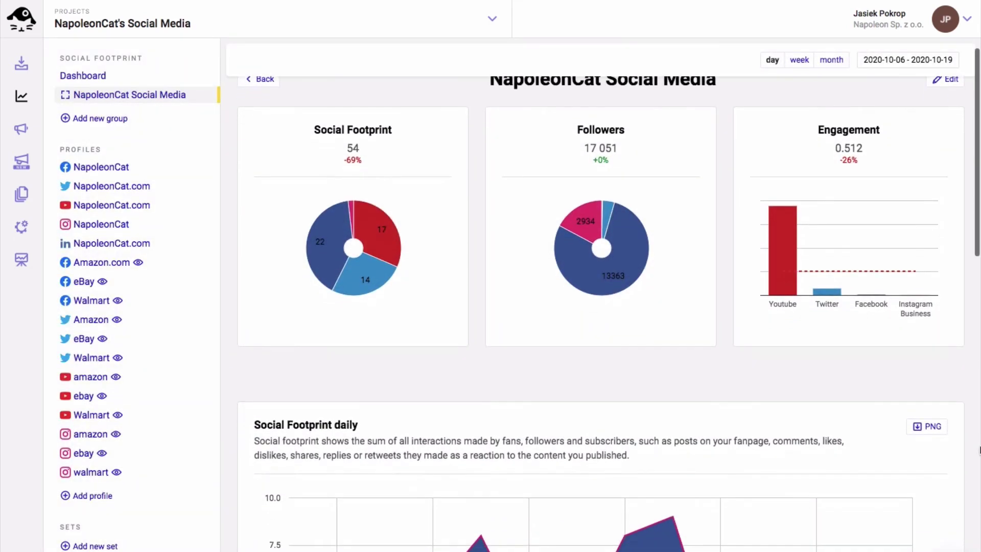
{"action": "scroll", "coordinate": [978, 451], "scroll_direction": "down", "scroll_amount": 5}
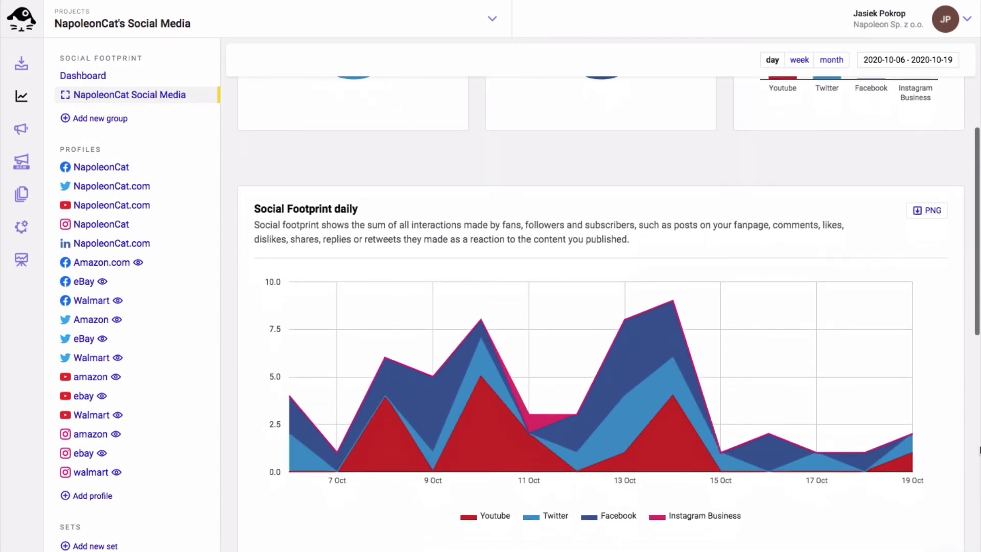
{"action": "scroll", "coordinate": [978, 451], "scroll_direction": "down", "scroll_amount": 6}
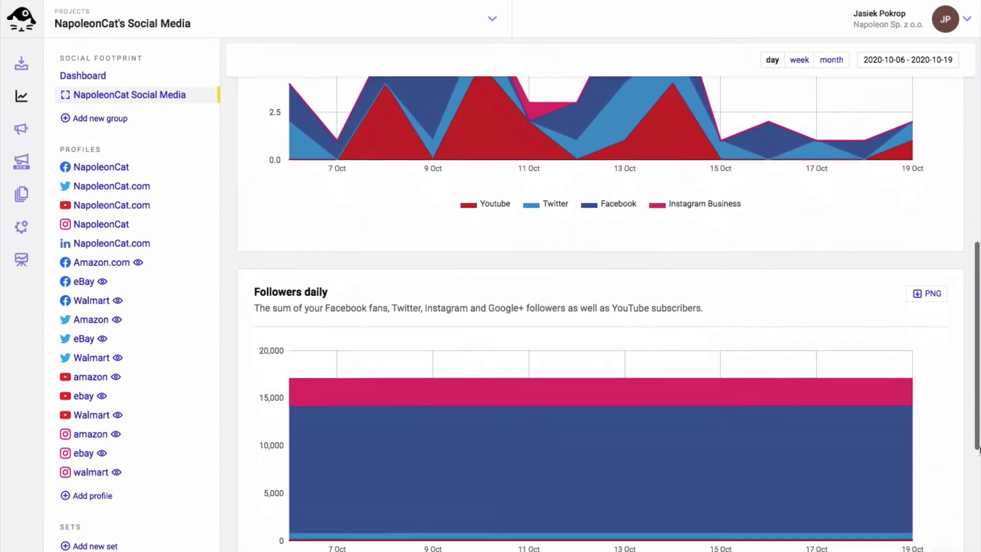
{"action": "scroll", "coordinate": [979, 450], "scroll_direction": "down", "scroll_amount": 7}
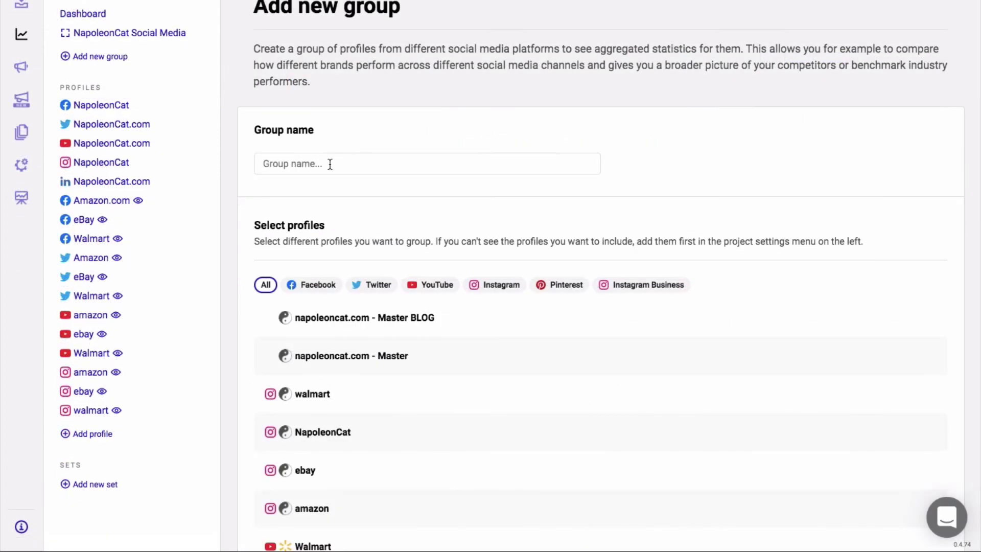
- Name the new group 'Competitors'
{"action": "left_click", "coordinate": [329, 164]}
{"action": "type", "text": "Competitors"}
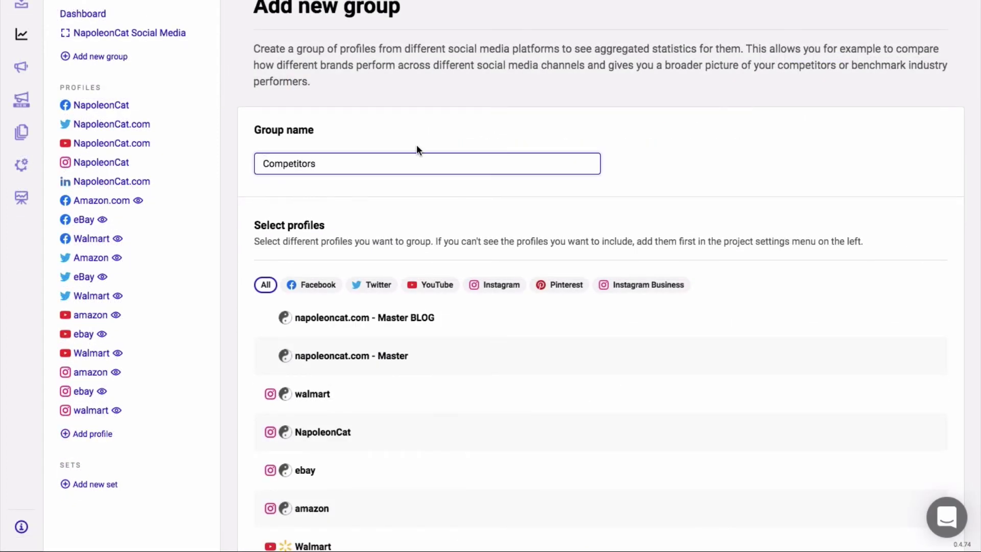
{"action": "left_click", "coordinate": [416, 145]}
- Add the Walmart, eBay and Amazon Instagram profiles and YouTube channels to the group
{"action": "scroll", "coordinate": [934, 220], "scroll_direction": "down", "scroll_amount": 5}
{"action": "left_click", "coordinate": [901, 164]}
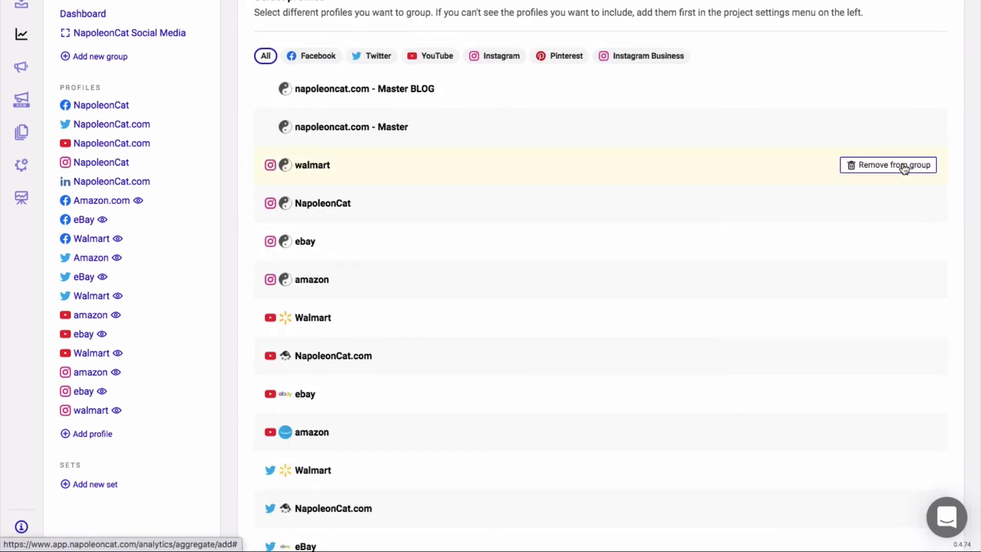
{"action": "left_click", "coordinate": [900, 241]}
{"action": "left_click", "coordinate": [893, 291]}
{"action": "left_click", "coordinate": [891, 318]}
{"action": "scroll", "coordinate": [889, 322], "scroll_direction": "down", "scroll_amount": 5}
{"action": "left_click", "coordinate": [887, 326]}
{"action": "left_click", "coordinate": [883, 329]}
- Add the Walmart, eBay and Amazon Twitter profiles and Facebook pages, then create the group
{"action": "left_click", "coordinate": [879, 333]}
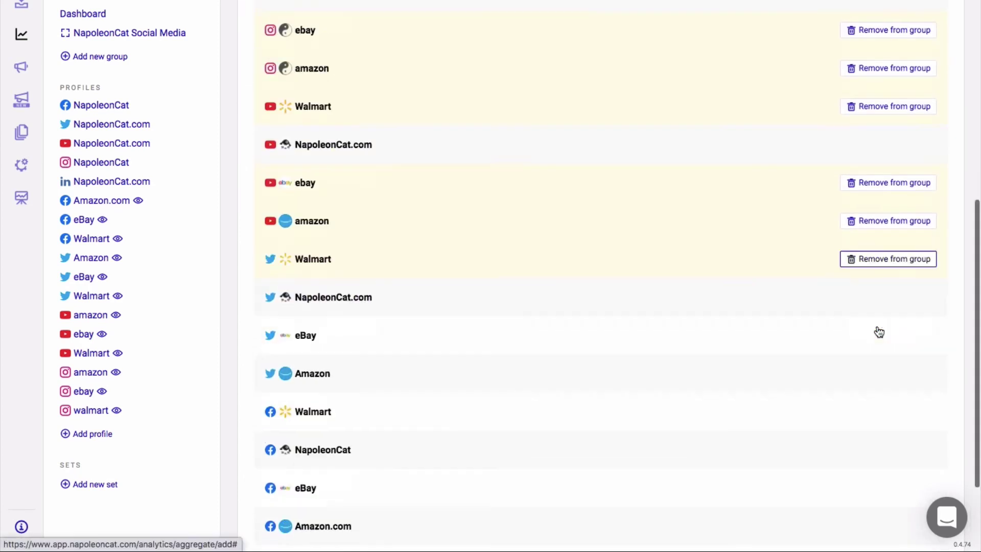
{"action": "left_click", "coordinate": [876, 332]}
{"action": "left_click", "coordinate": [884, 351]}
{"action": "left_click", "coordinate": [887, 385]}
{"action": "scroll", "coordinate": [887, 394], "scroll_direction": "down", "scroll_amount": 1}
{"action": "left_click", "coordinate": [887, 397]}
{"action": "scroll", "coordinate": [887, 404], "scroll_direction": "down", "scroll_amount": 1}
{"action": "left_click", "coordinate": [887, 409]}
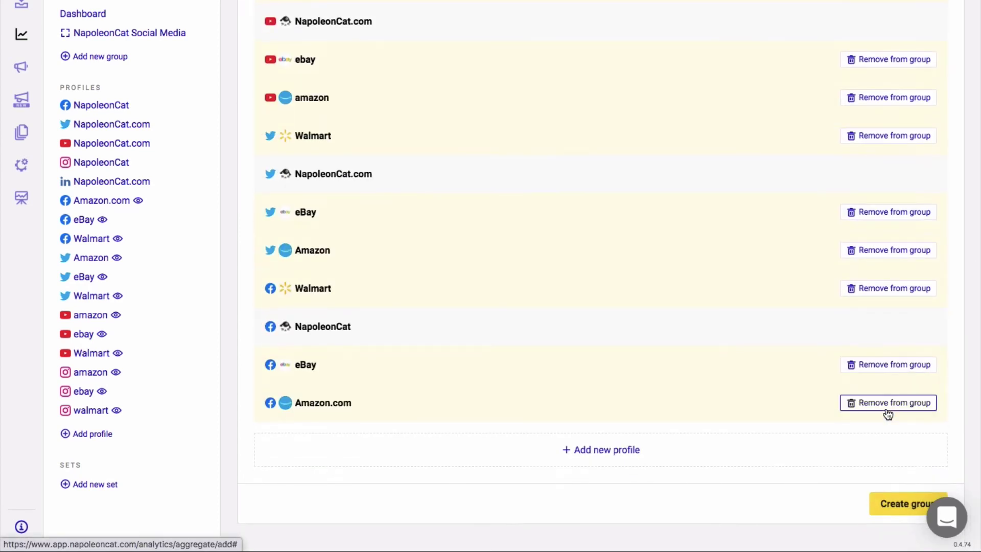
{"action": "left_click", "coordinate": [893, 504]}
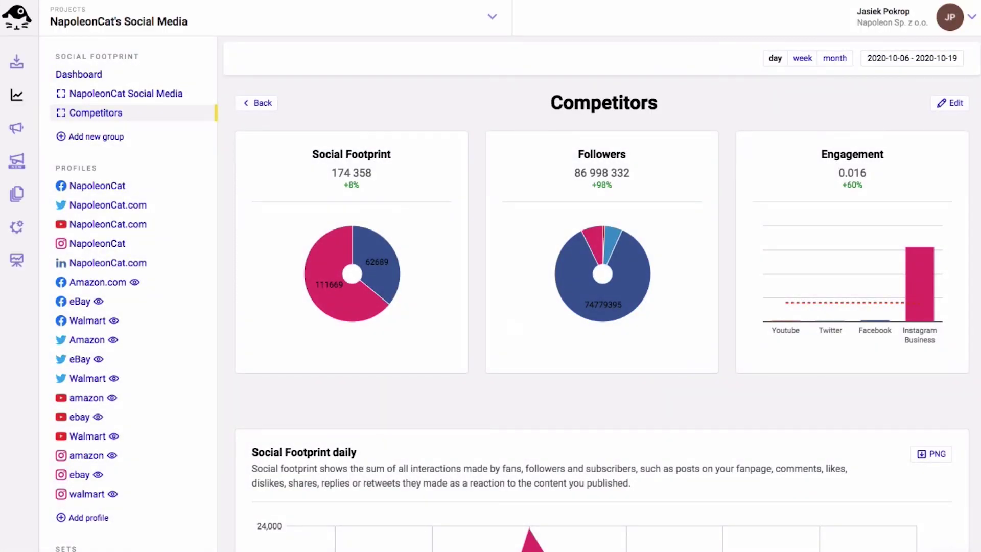
- Scroll through the Competitors report: footprint 174 358, 86 998 332 followers, engagement 0.016
{"action": "scroll", "coordinate": [603, 296], "scroll_direction": "down", "scroll_amount": 6}
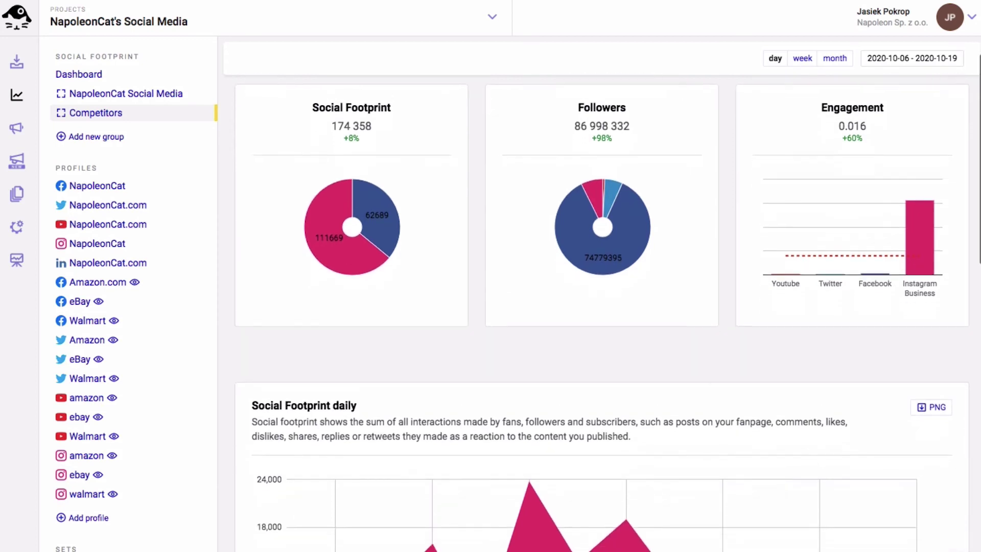
{"action": "scroll", "coordinate": [603, 312], "scroll_direction": "down", "scroll_amount": 8}
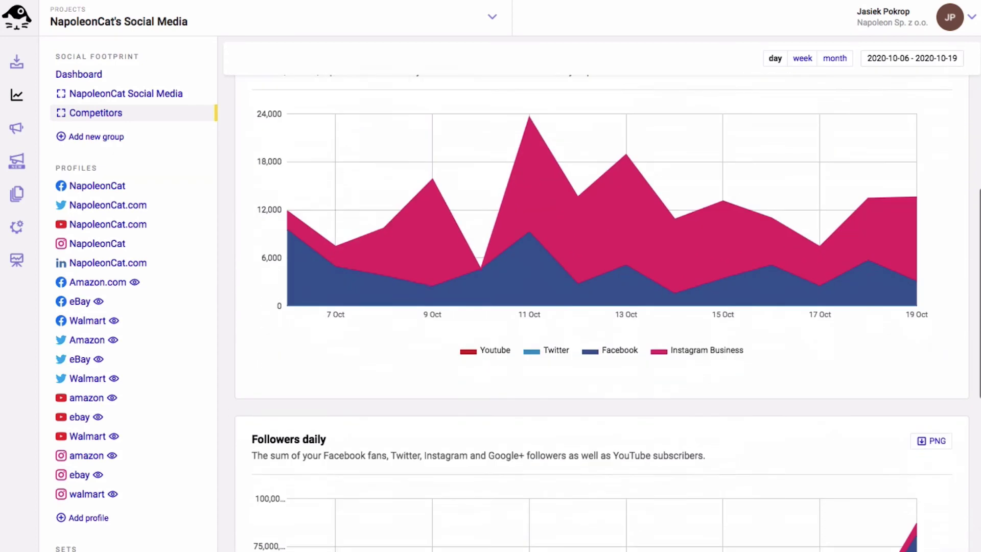
{"action": "scroll", "coordinate": [603, 312], "scroll_direction": "down", "scroll_amount": 6}
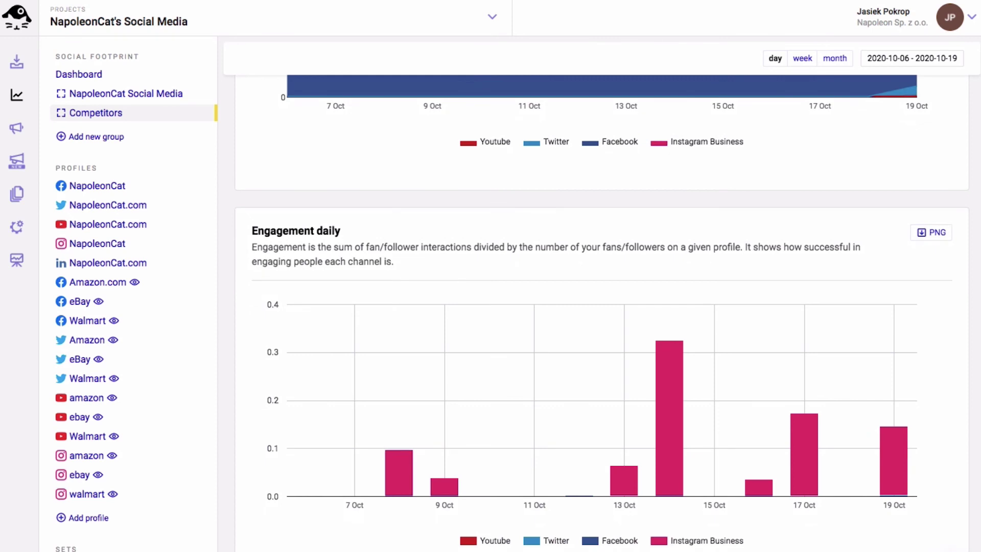
{"action": "scroll", "coordinate": [603, 311], "scroll_direction": "up", "scroll_amount": 14}
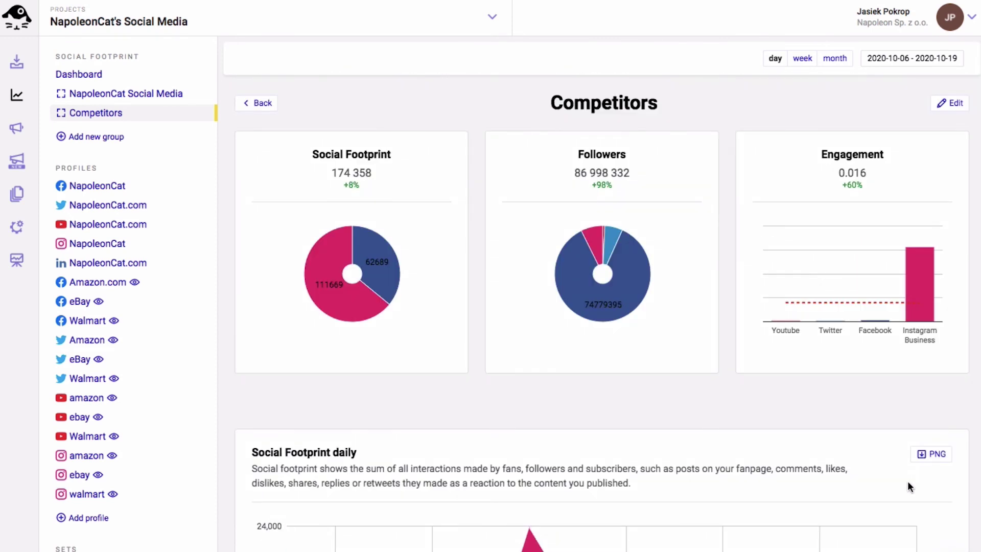
{"action": "mouse_move", "coordinate": [349, 312]}
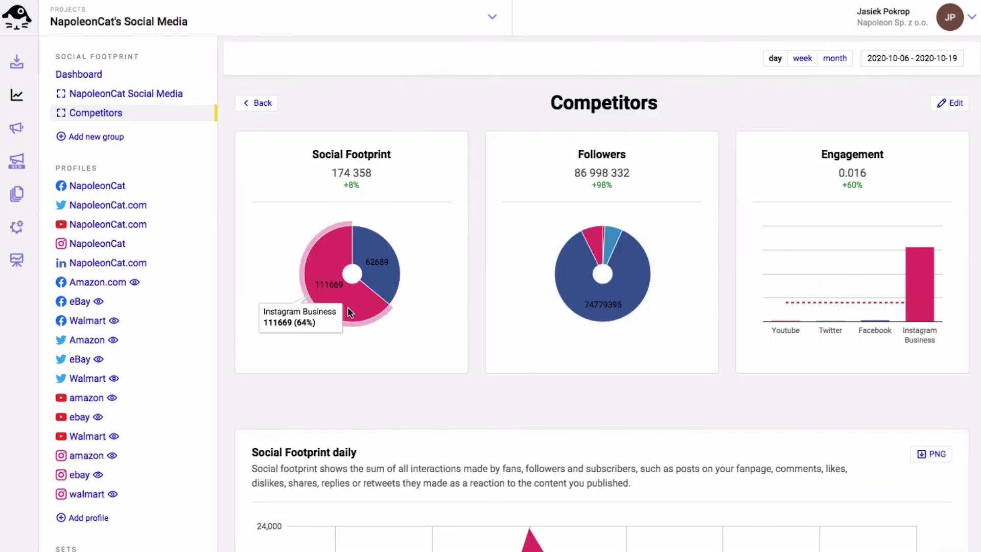
{"action": "mouse_move", "coordinate": [380, 274]}
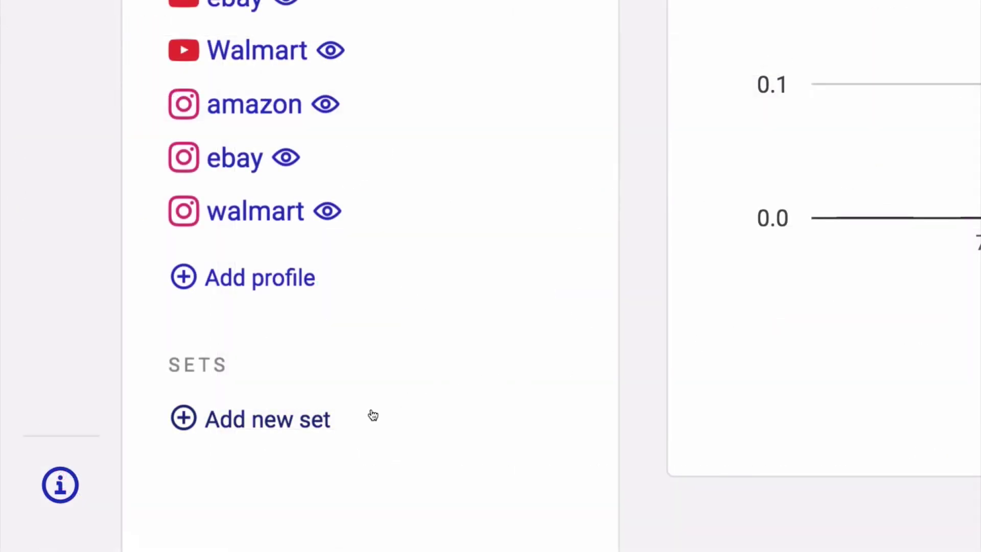
- Create a set named 'Competitors' from the Walmart, eBay and Amazon.com Facebook pages
{"action": "left_click", "coordinate": [285, 418]}
{"action": "left_click", "coordinate": [530, 164]}
{"action": "type", "text": "Competitors"}
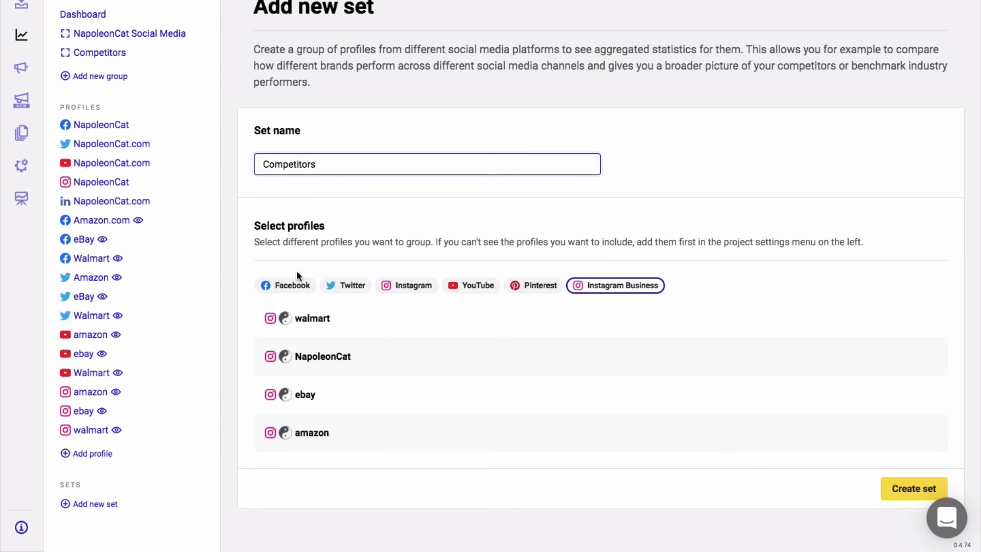
{"action": "left_click", "coordinate": [294, 284]}
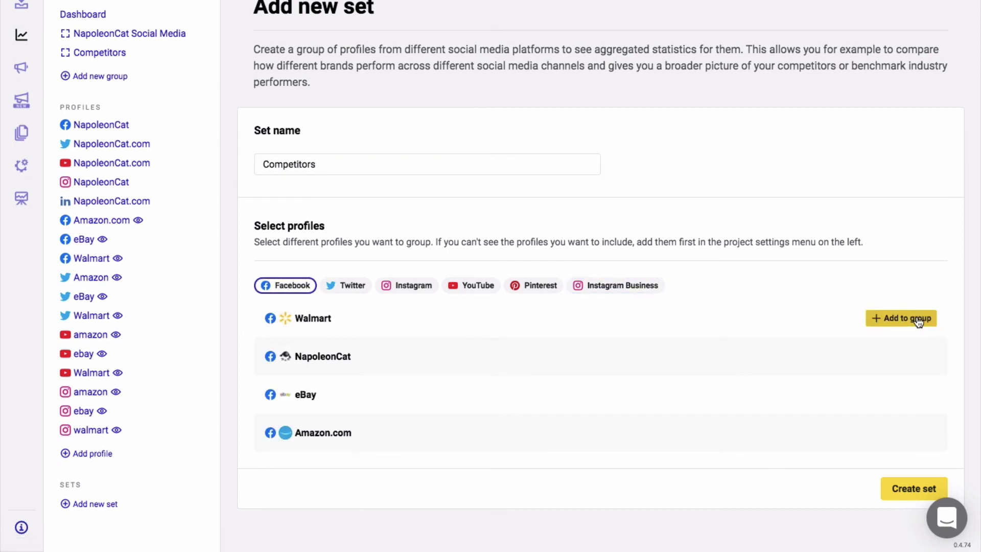
{"action": "left_click", "coordinate": [901, 318]}
{"action": "left_click", "coordinate": [901, 394]}
{"action": "left_click", "coordinate": [891, 432]}
{"action": "left_click", "coordinate": [900, 486]}
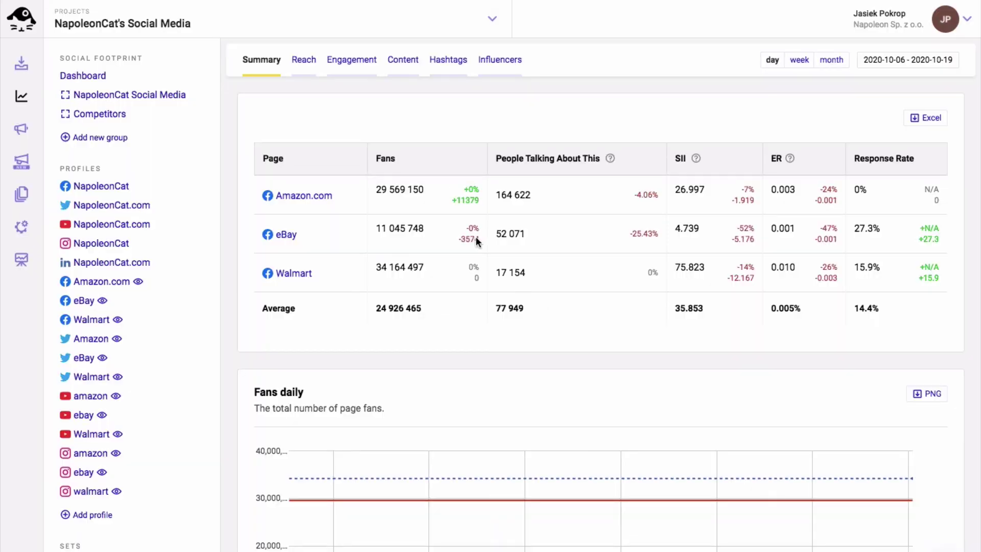
- Compare the three pages' fan counts, Social Interaction Index over time, and post types
{"action": "left_click", "coordinate": [303, 60]}
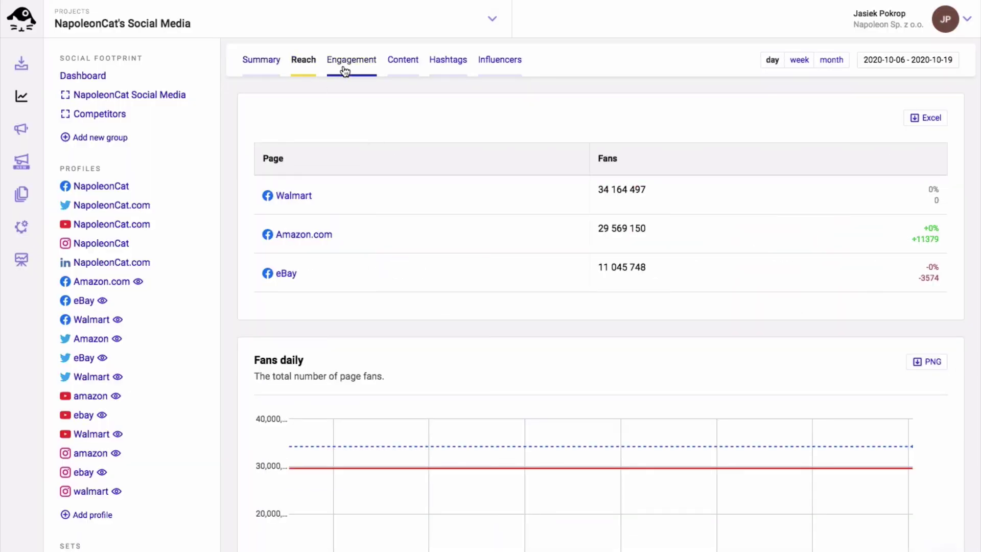
{"action": "left_click", "coordinate": [344, 70]}
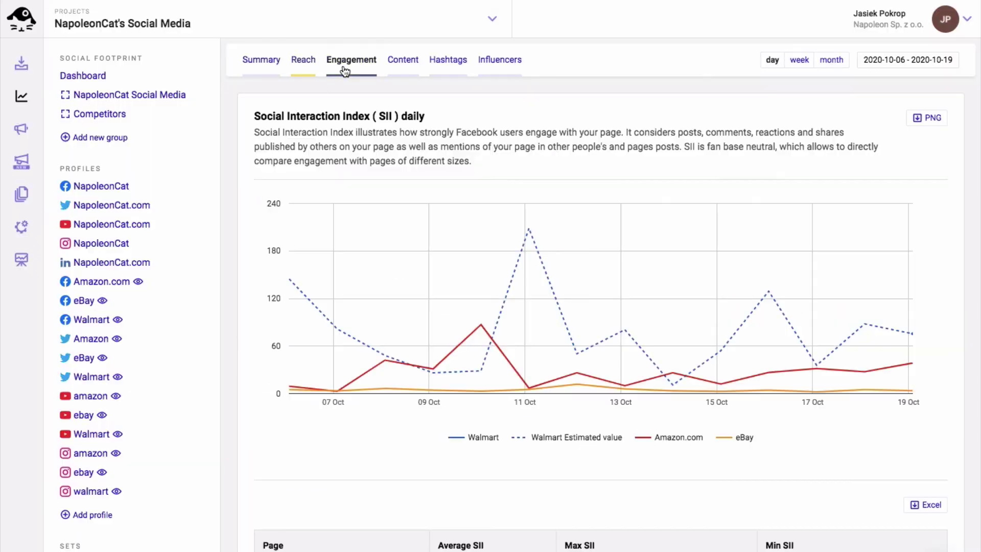
{"action": "left_click", "coordinate": [401, 66]}
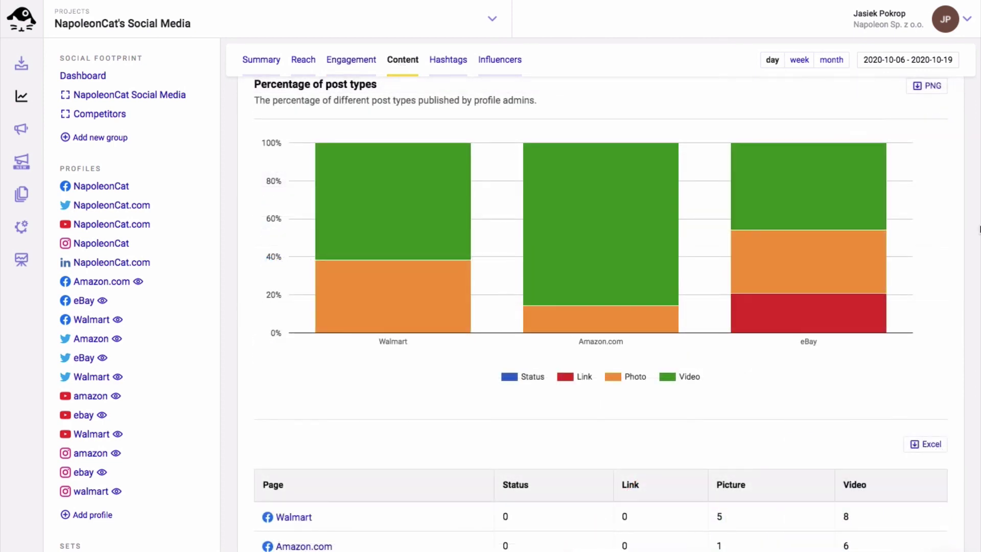